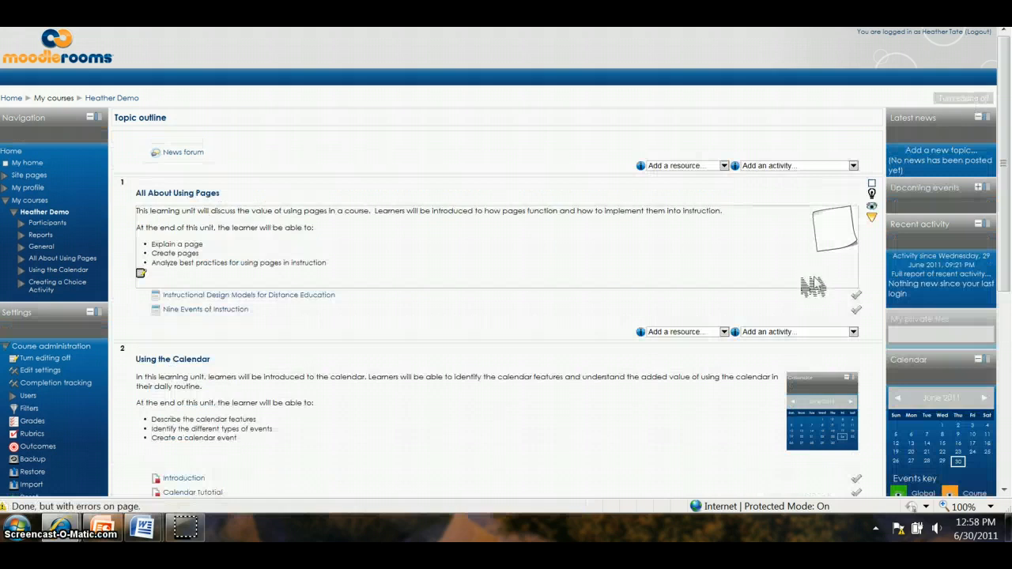
Add a new Page resource to the All About Using Pages topic and name it "Instructional Design Models".
{"action": "left_click", "coordinate": [724, 332]}
{"action": "left_click", "coordinate": [716, 393]}
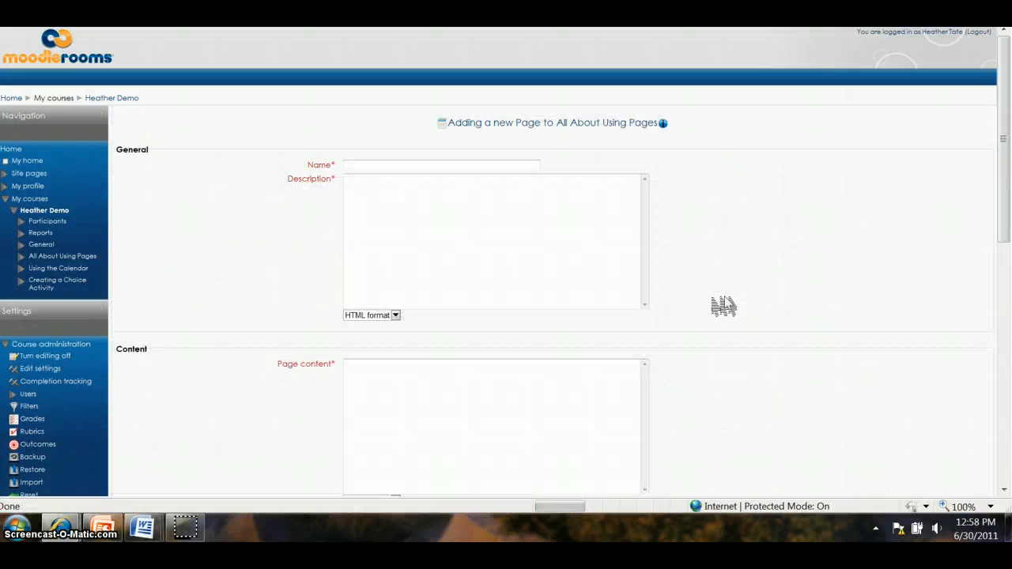
{"action": "left_click", "coordinate": [380, 164]}
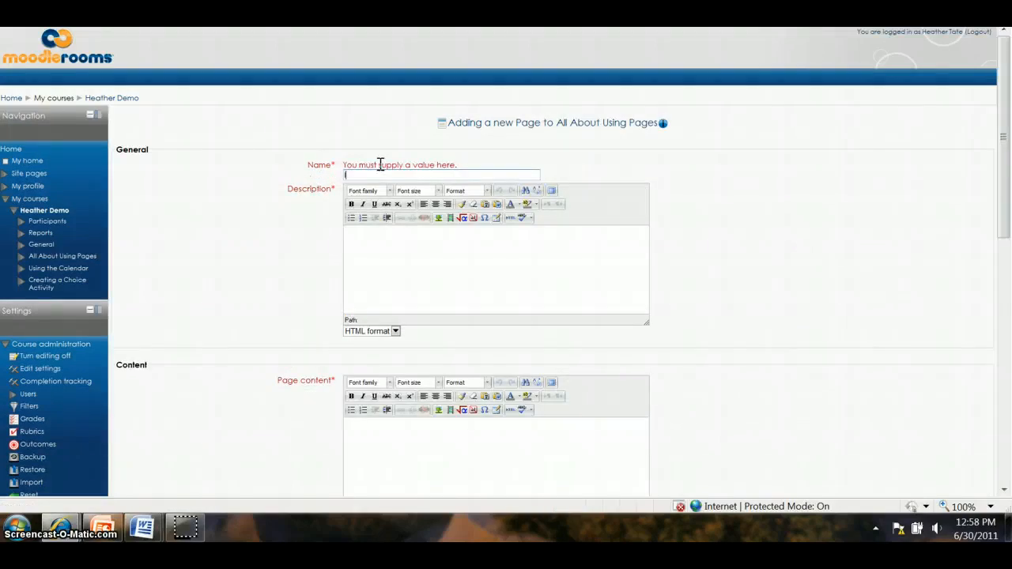
{"action": "type", "text": "Instruct"}
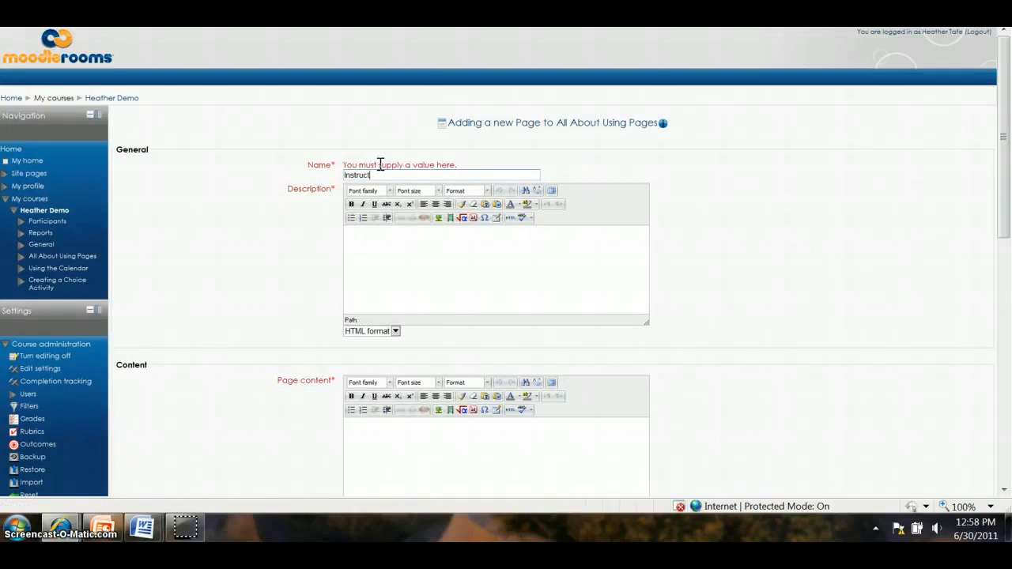
{"action": "type", "text": "ional Design"}
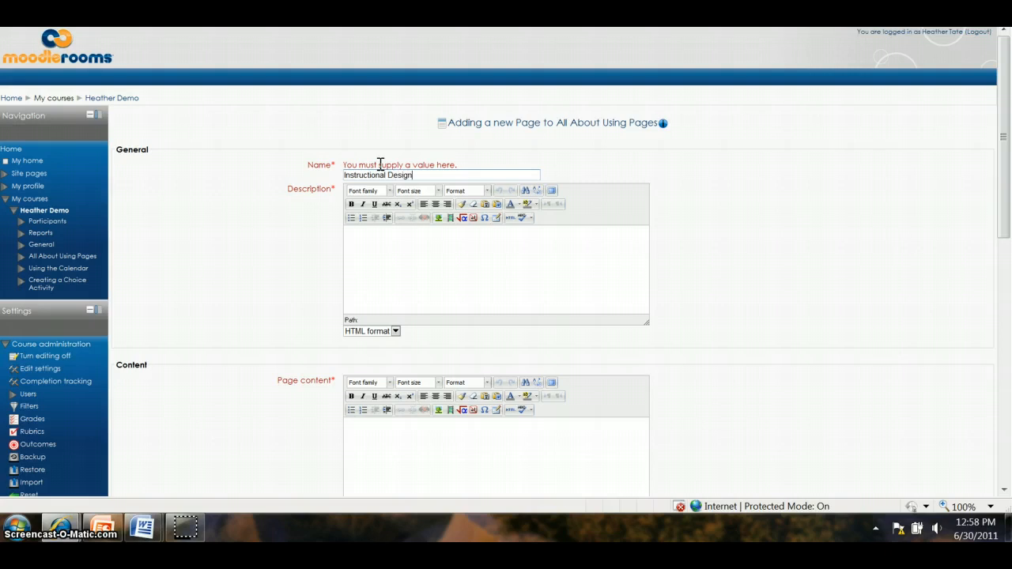
{"action": "type", "text": " Models"}
Enter the page description "Learners will explore different instructional design models.".
{"action": "left_click", "coordinate": [380, 235]}
{"action": "type", "text": "Lea"}
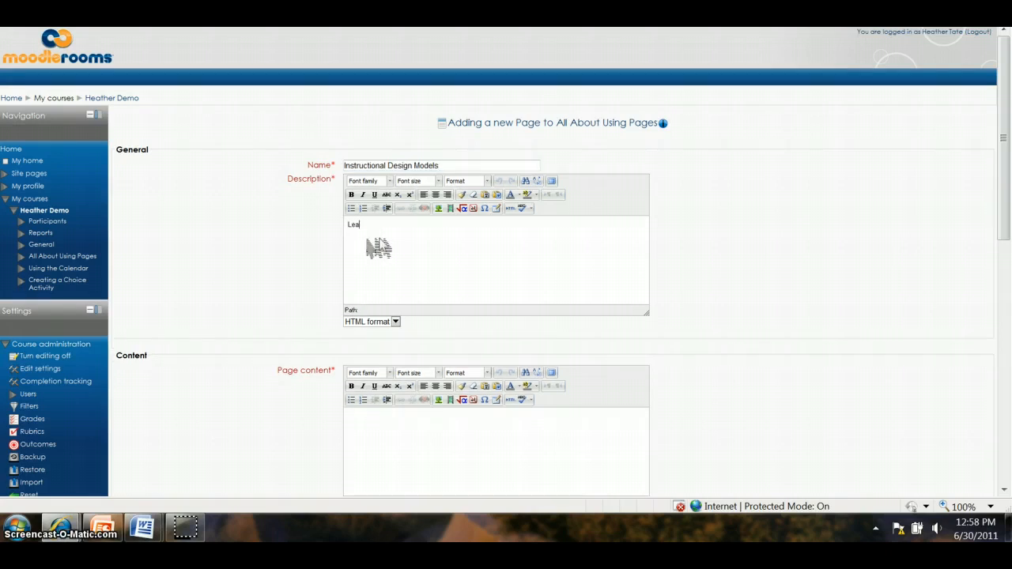
{"action": "type", "text": "rners will"}
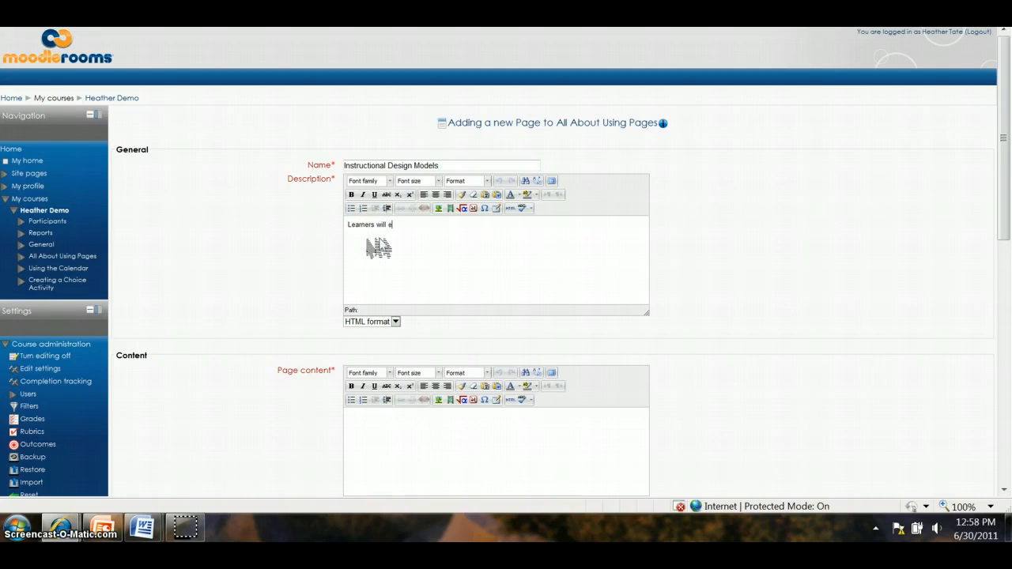
{"action": "type", "text": " explore diff"}
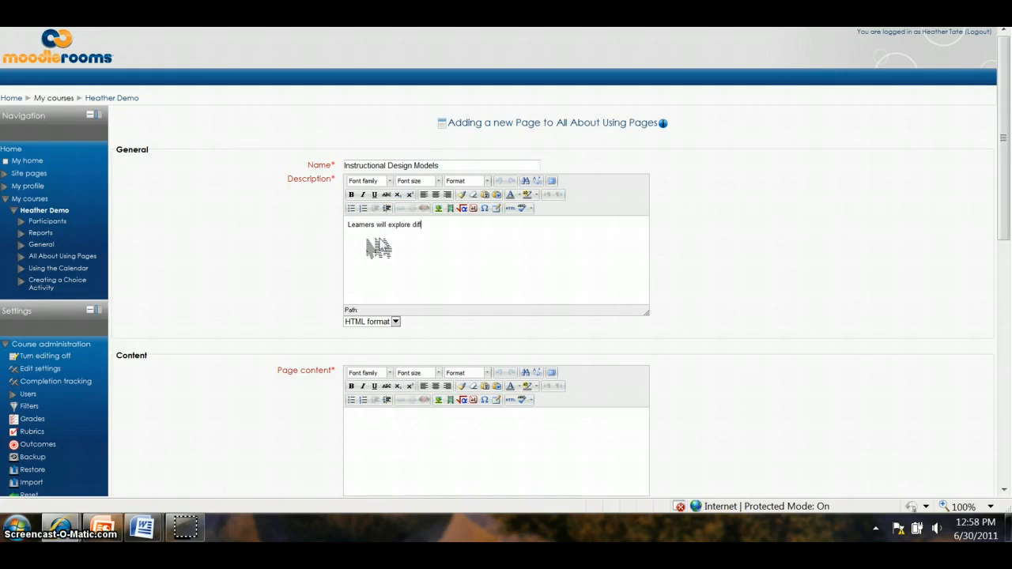
{"action": "type", "text": "erent instructional design models."}
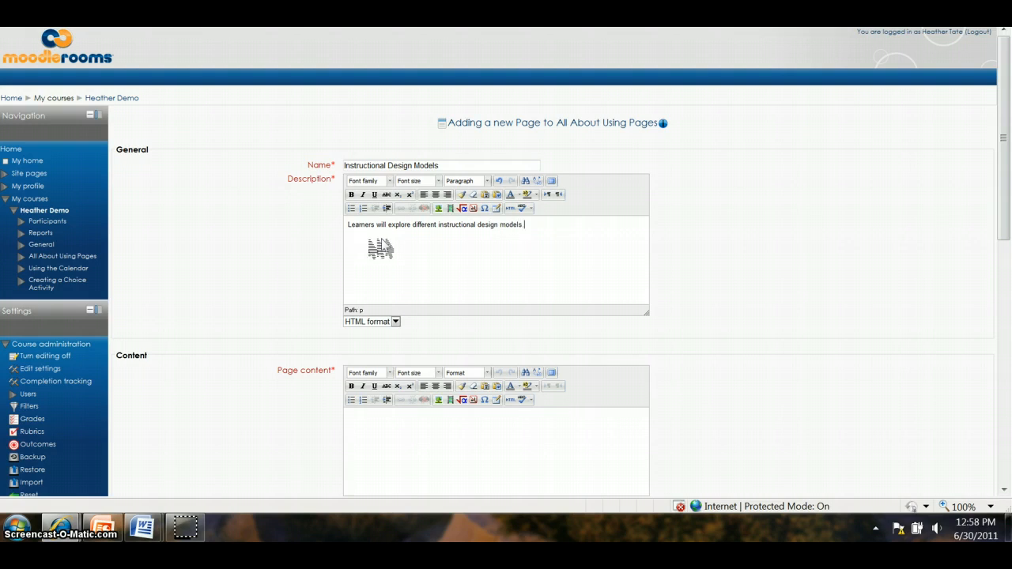
Fill the page content with four separate lines: "Nine Events of Instruction", "ADDIE Model", "Dick and Carey" and "ARCS Model".
{"action": "left_click_drag", "start_coordinate": [1005, 201], "coordinate": [1009, 297]}
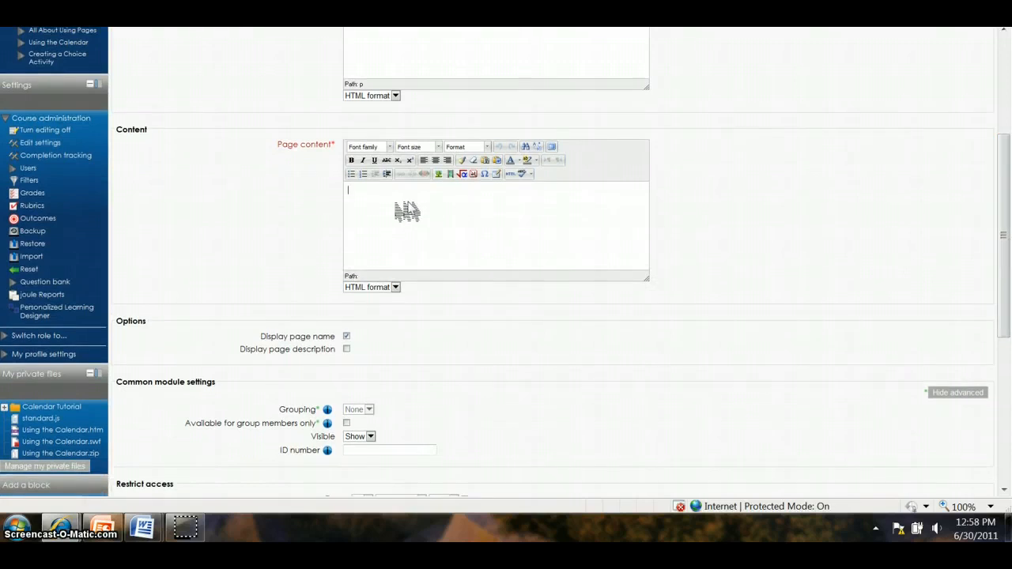
{"action": "left_click", "coordinate": [407, 211]}
{"action": "type", "text": "Nine Events of Instruction"}
{"action": "key", "text": "Return"}
{"action": "type", "text": "A"}
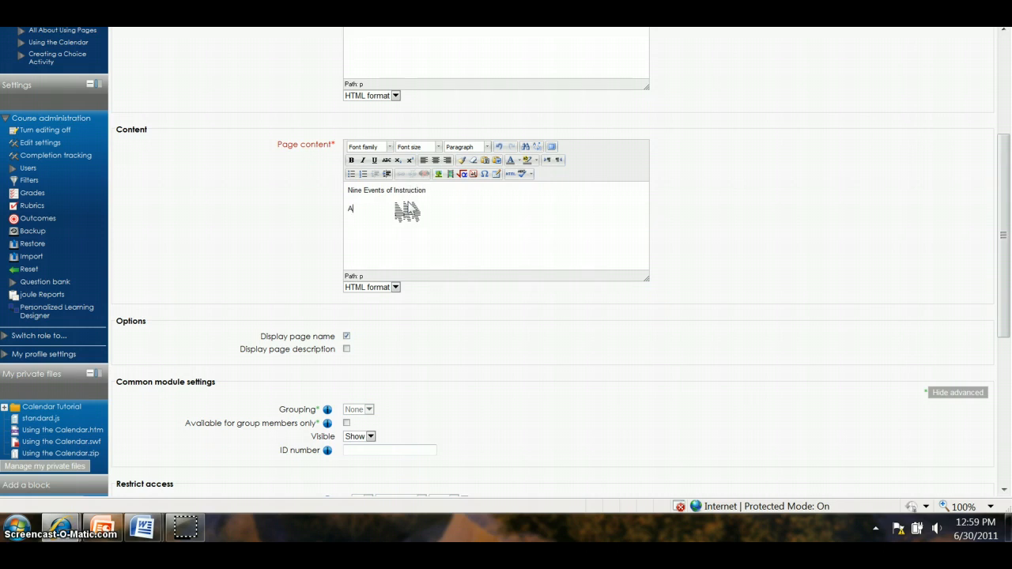
{"action": "type", "text": "DDIE "}
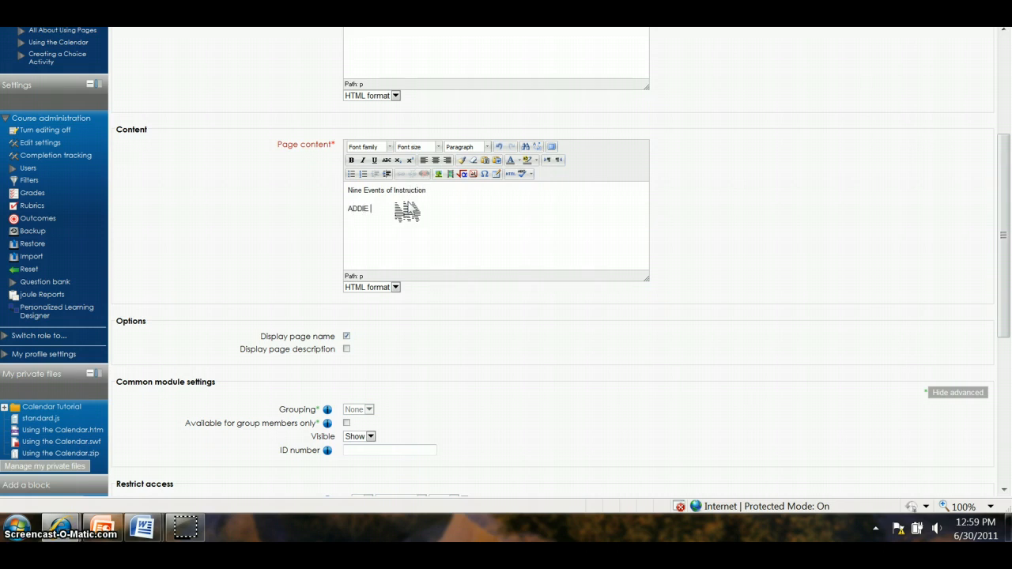
{"action": "type", "text": "Model"}
{"action": "key", "text": "Return"}
{"action": "type", "text": "Dick and Carey"}
{"action": "key", "text": "Return"}
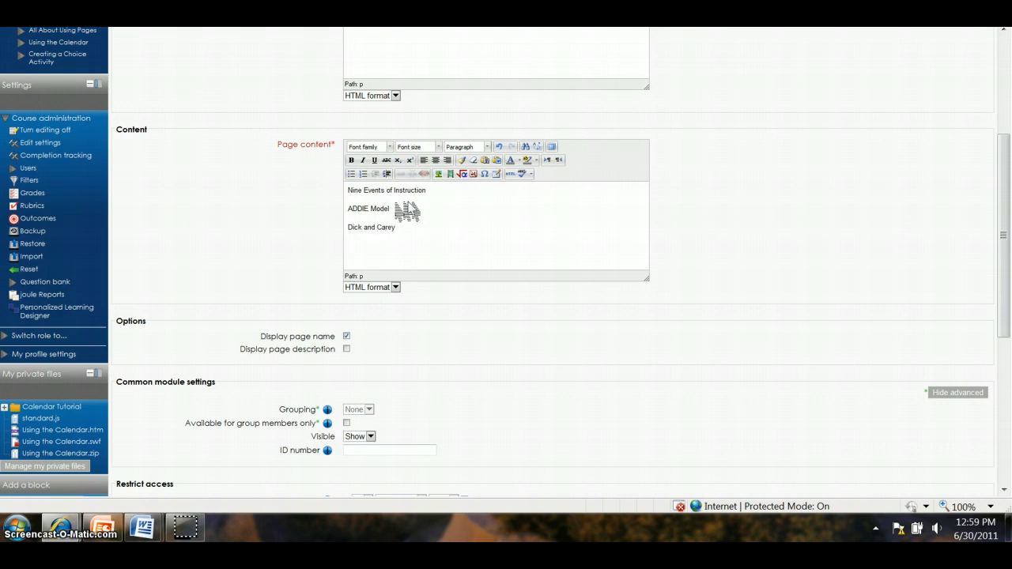
{"action": "type", "text": "ARCS"}
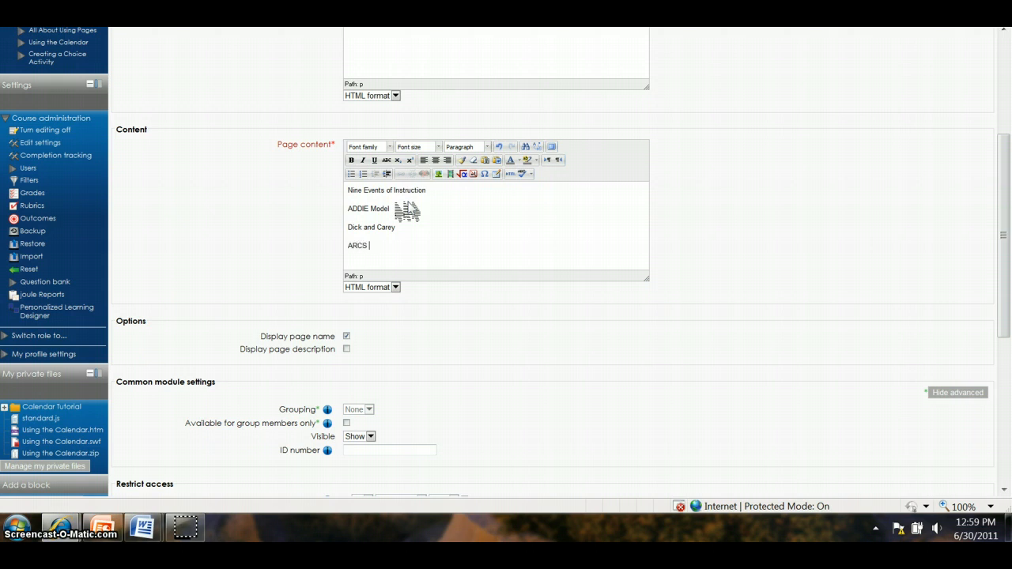
{"action": "type", "text": " Model"}
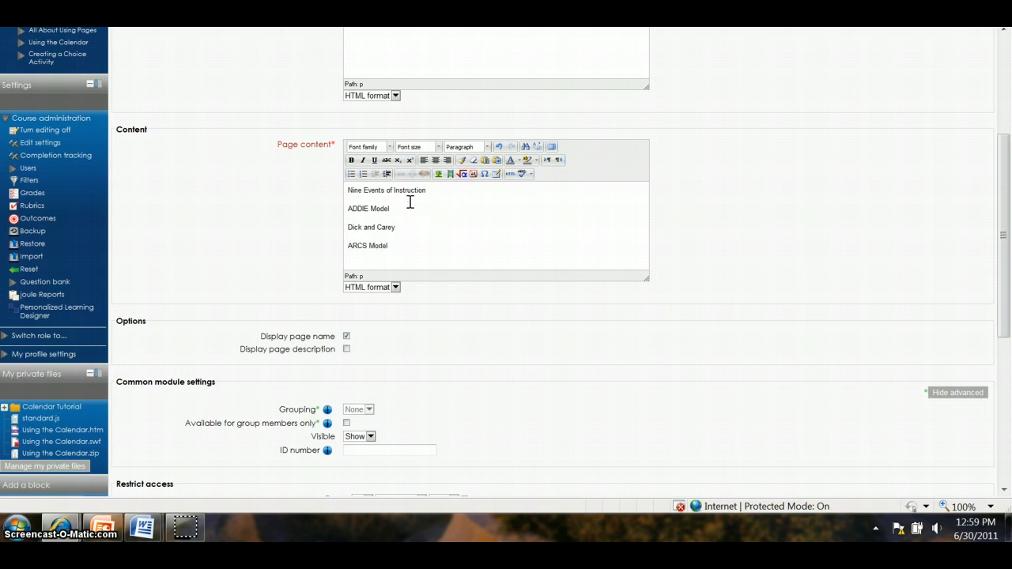
Link the "Nine Events of Instruction" text in the page content to the copied unige.ch/en/Nine_events_of_instruction web address.
{"action": "left_click_drag", "start_coordinate": [429, 190], "coordinate": [365, 191]}
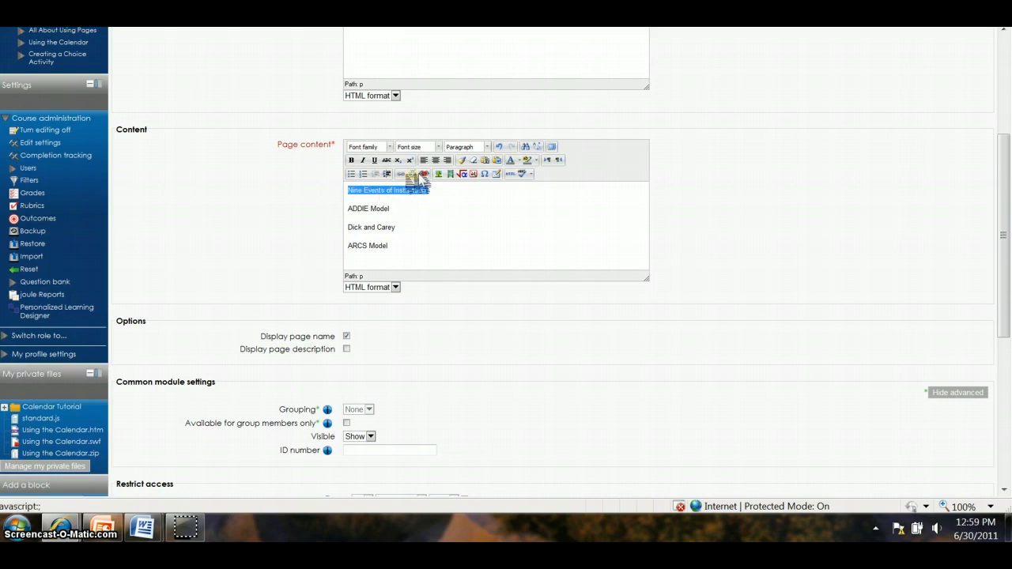
{"action": "left_click", "coordinate": [412, 175]}
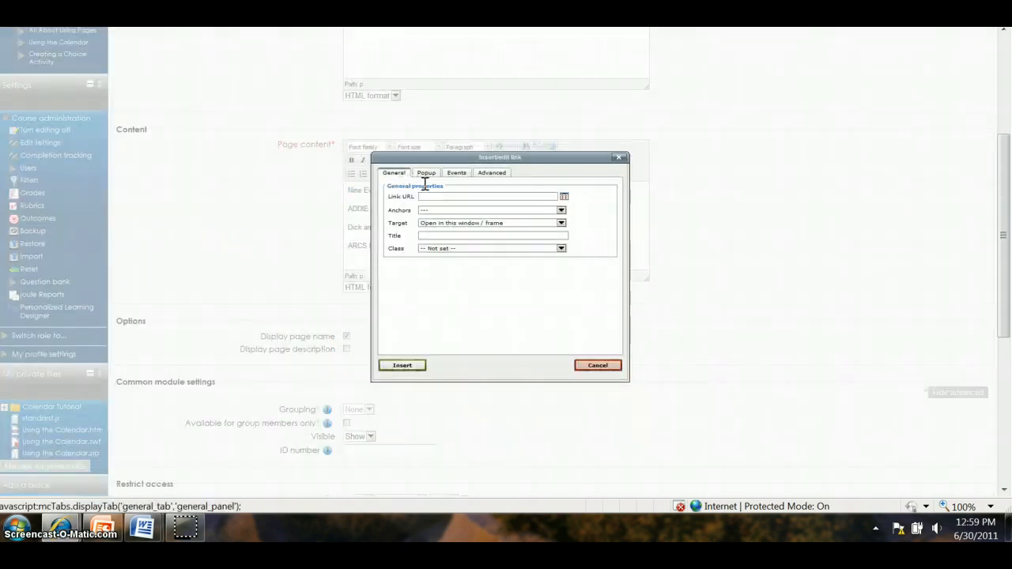
{"action": "right_click", "coordinate": [427, 200]}
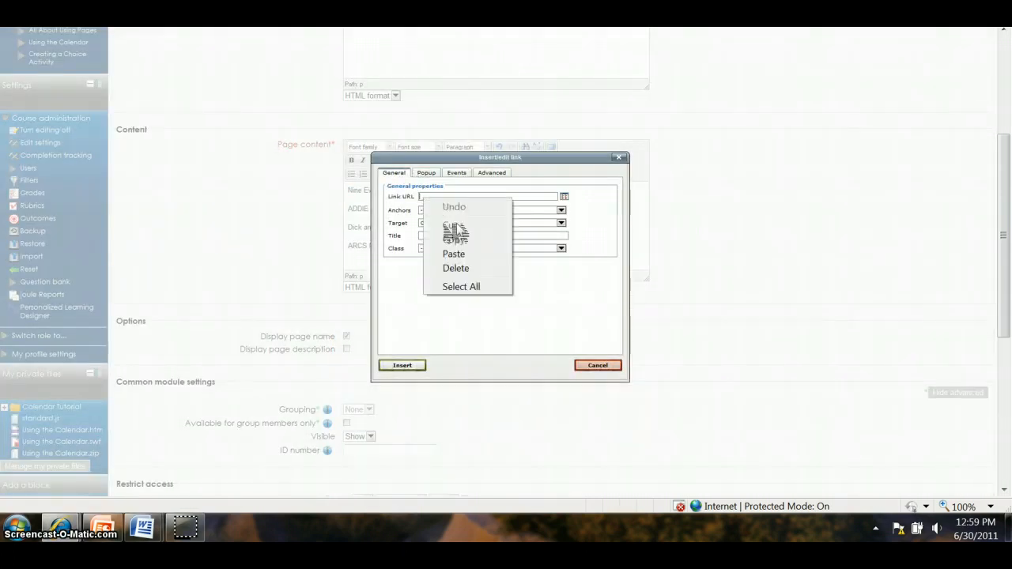
{"action": "left_click", "coordinate": [468, 255]}
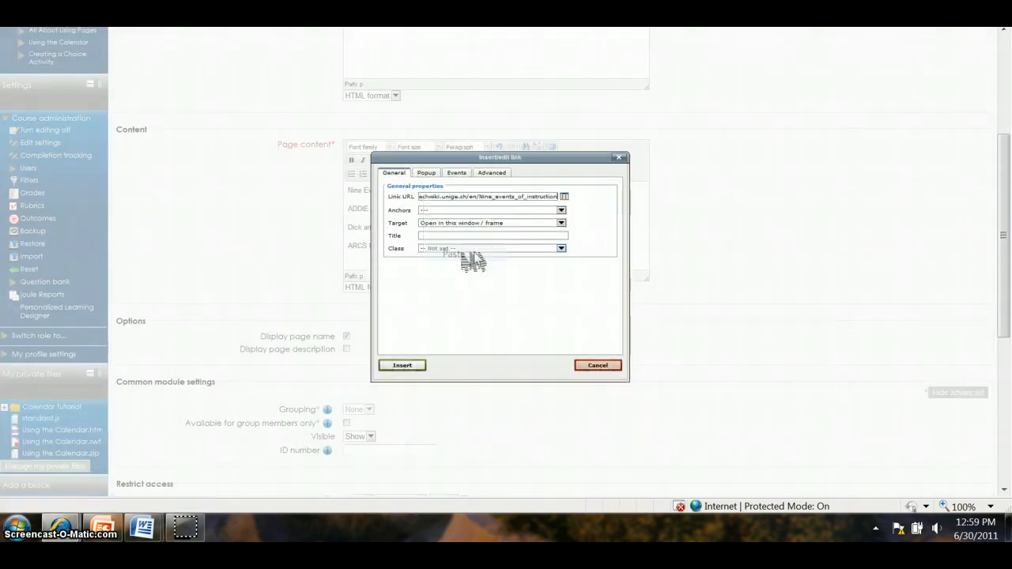
{"action": "left_click", "coordinate": [415, 368]}
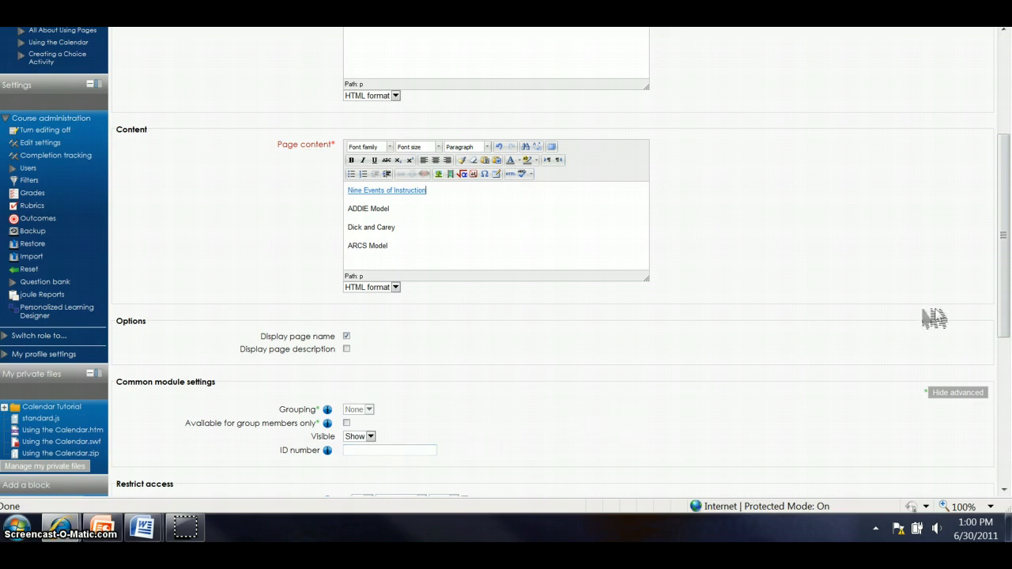
Review the completion tracking options for the page and save it, returning to the course.
{"action": "left_click_drag", "start_coordinate": [1002, 300], "coordinate": [1009, 447]}
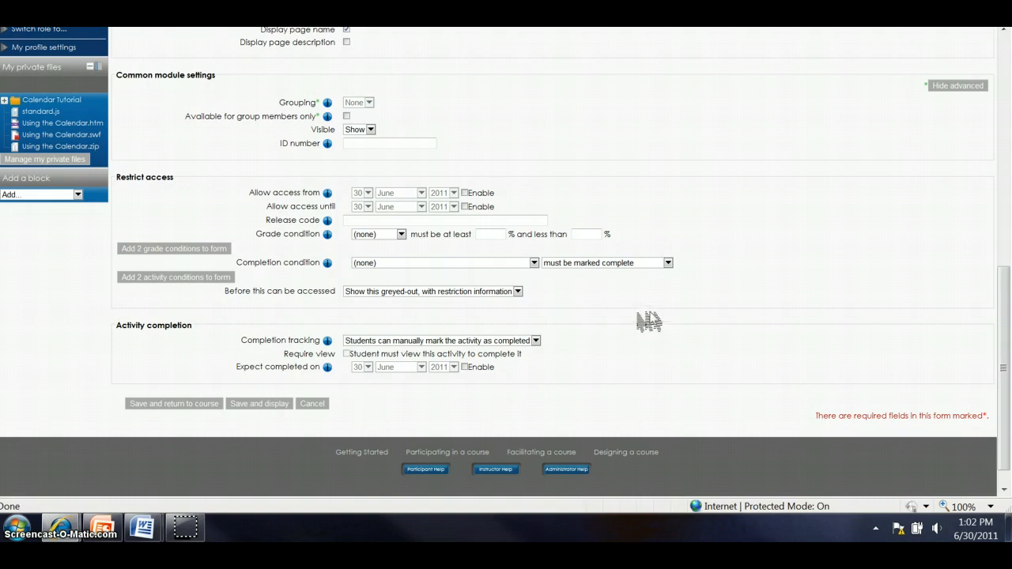
{"action": "left_click", "coordinate": [536, 341]}
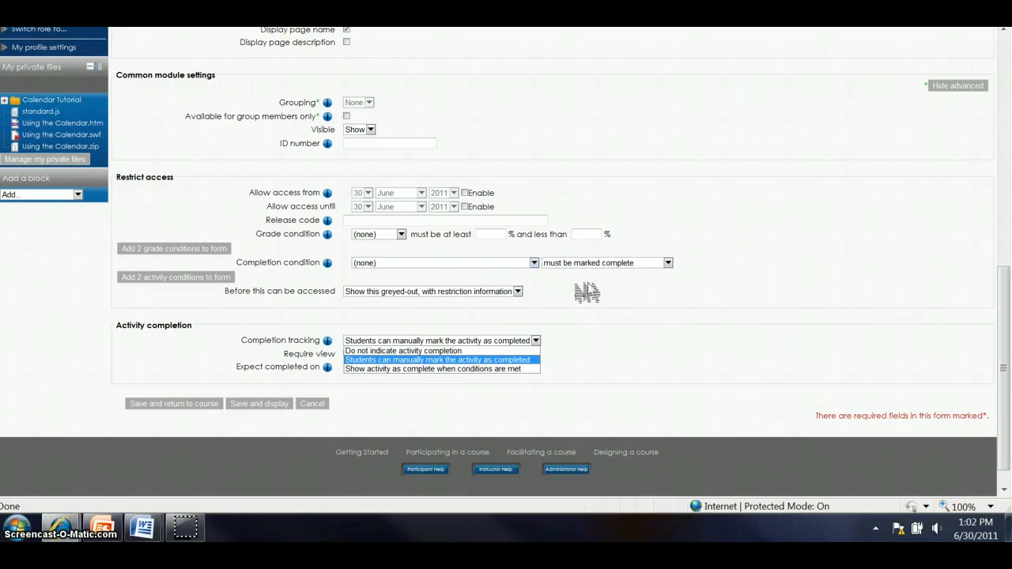
{"action": "left_click", "coordinate": [178, 407]}
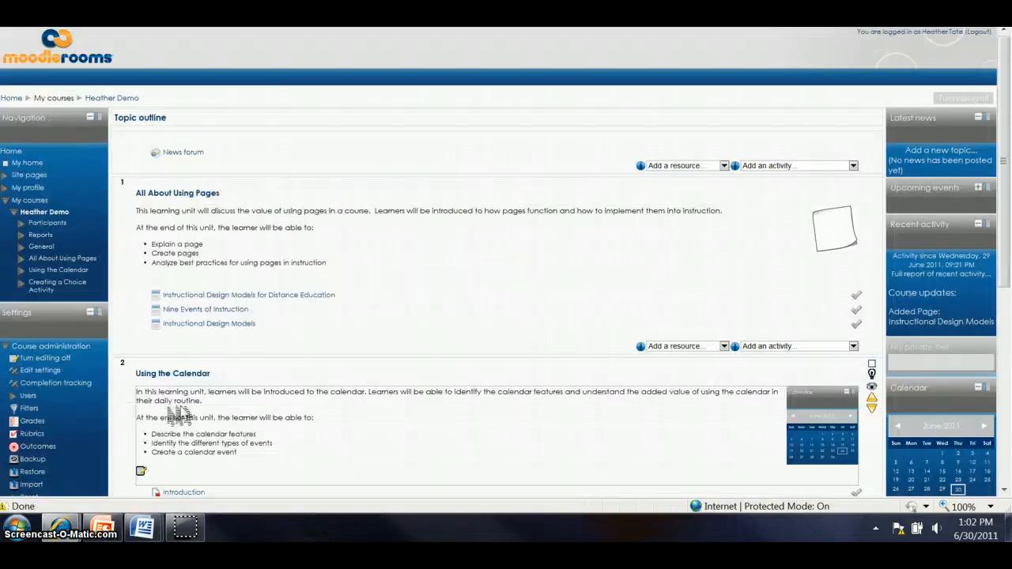
View the existing Nine Events of Instruction page and read through its linked Step 1 - Gain Attention Word document.
{"action": "left_click", "coordinate": [234, 310]}
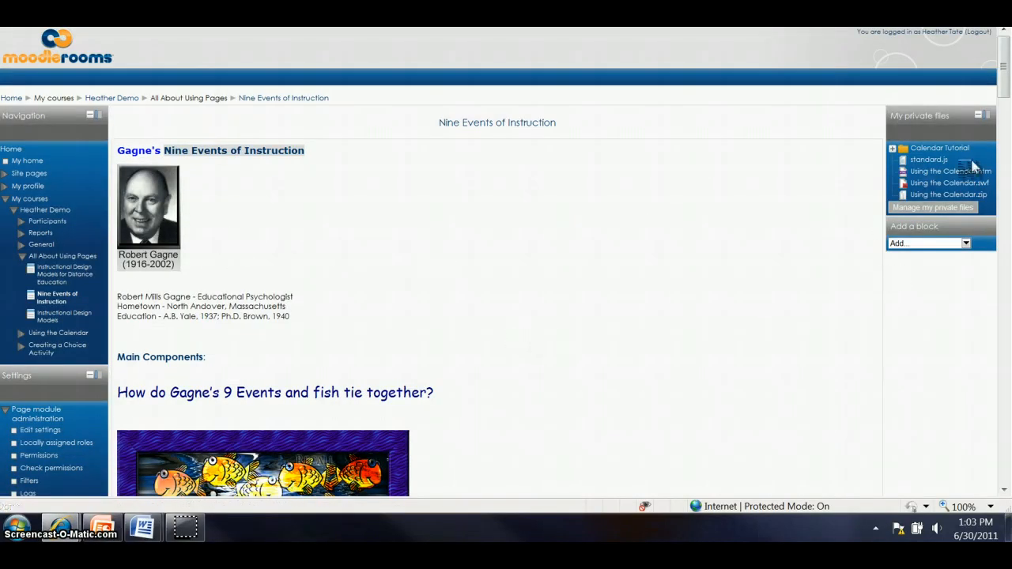
{"action": "left_click_drag", "start_coordinate": [1004, 81], "coordinate": [1010, 155]}
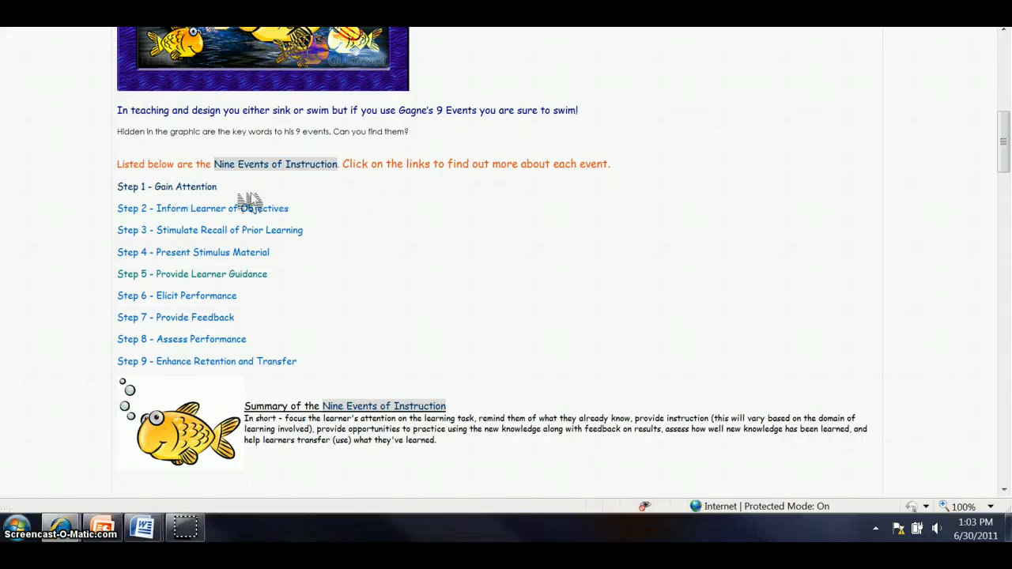
{"action": "left_click", "coordinate": [194, 190]}
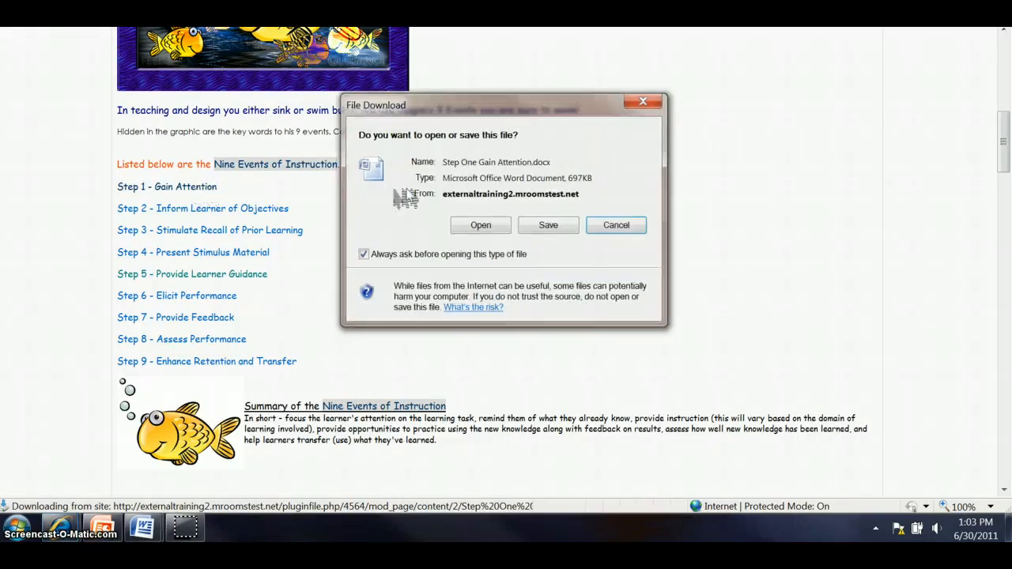
{"action": "left_click", "coordinate": [484, 225]}
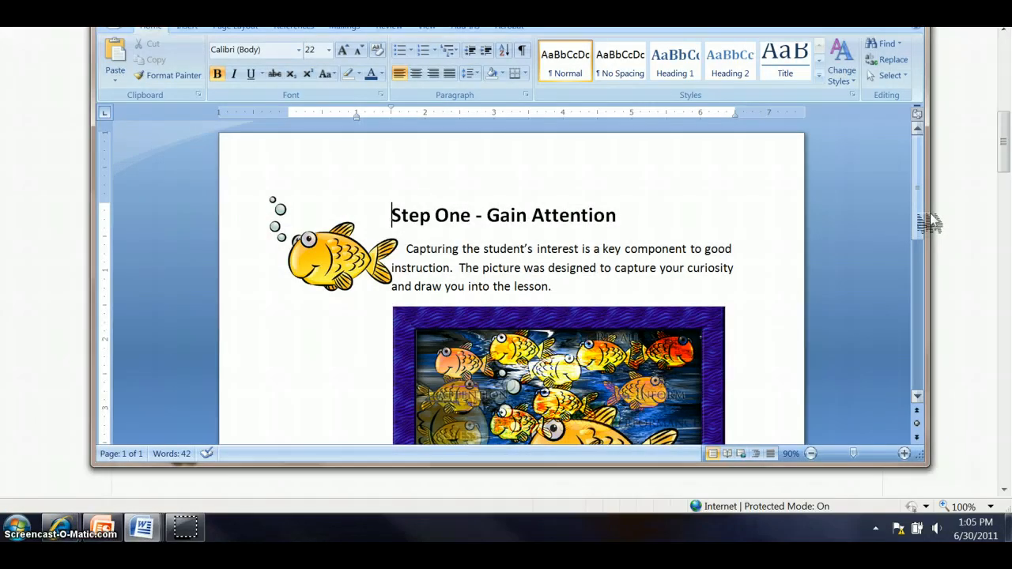
{"action": "left_click_drag", "start_coordinate": [929, 221], "coordinate": [942, 298]}
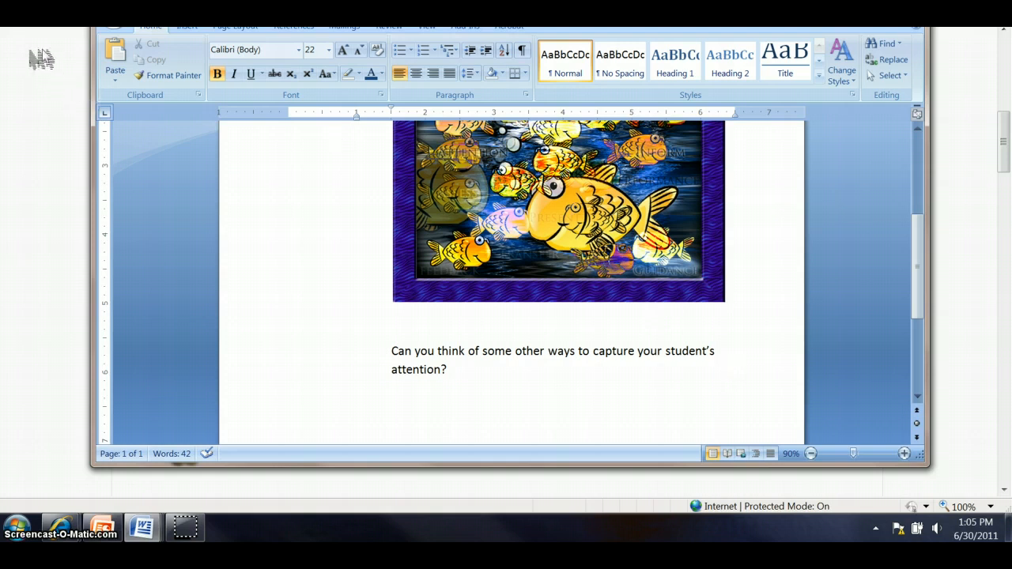
Examine the Underlying Learning Theory section and its theorist portraits on the Nine Events of Instruction page, returning to the Main Components section.
{"action": "left_click", "coordinate": [1005, 188]}
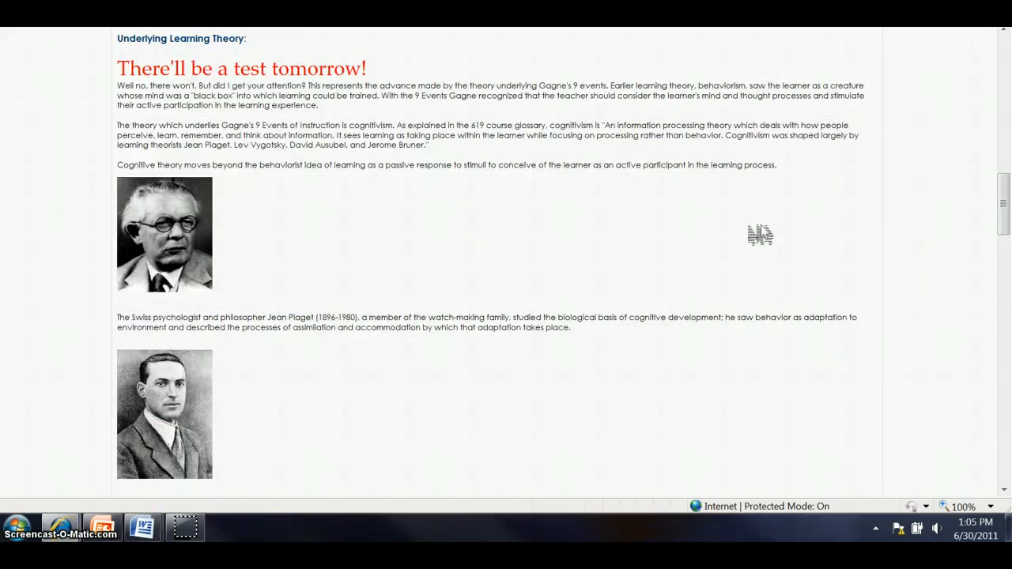
{"action": "left_click_drag", "start_coordinate": [1006, 212], "coordinate": [994, 262]}
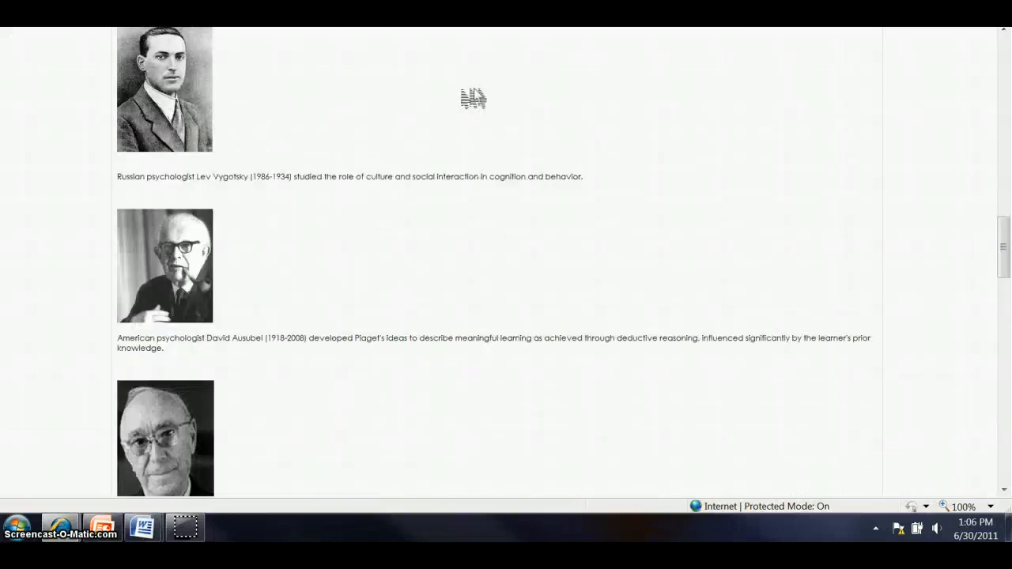
{"action": "scroll", "coordinate": [716, 151], "scroll_direction": "up", "scroll_amount": 12}
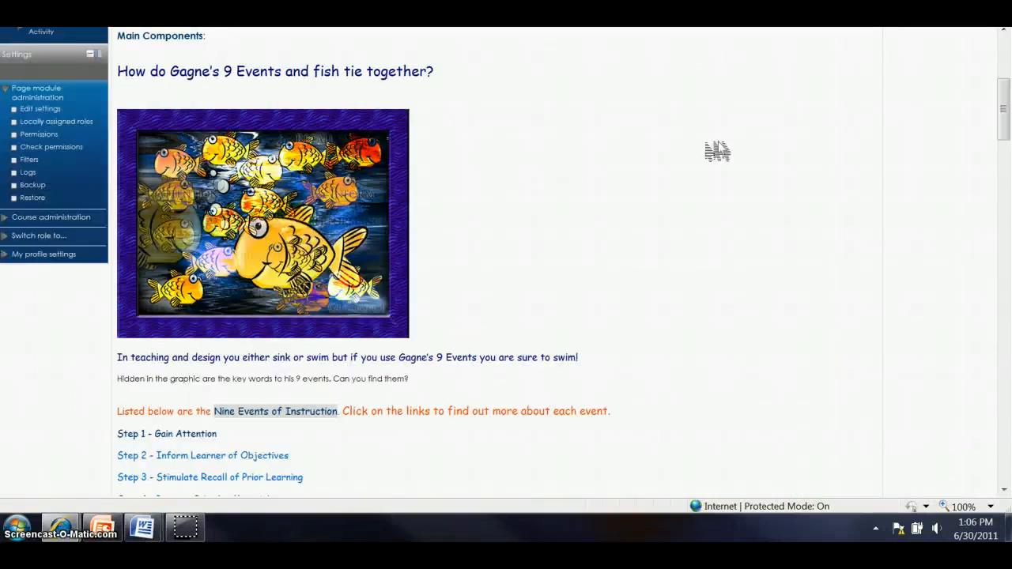